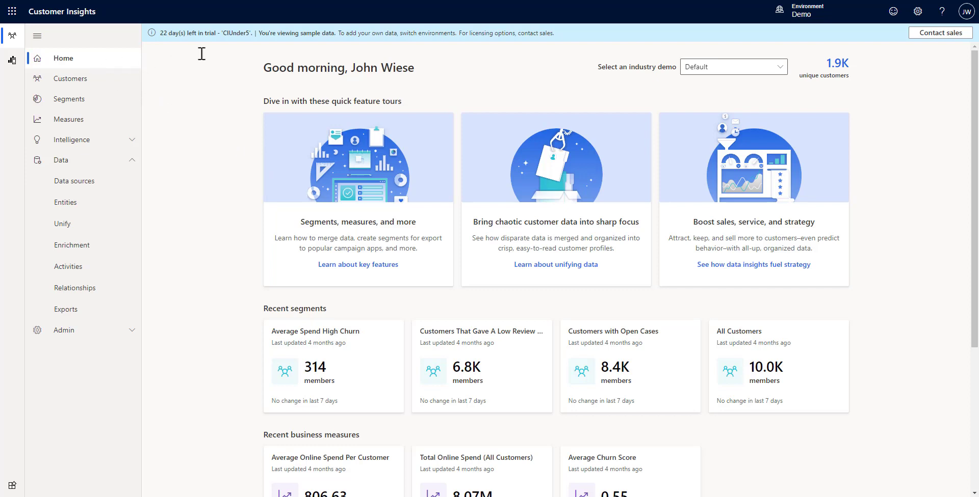
Step: View the available environments and load the Consumer Goods industry demo
left_click(802, 16)
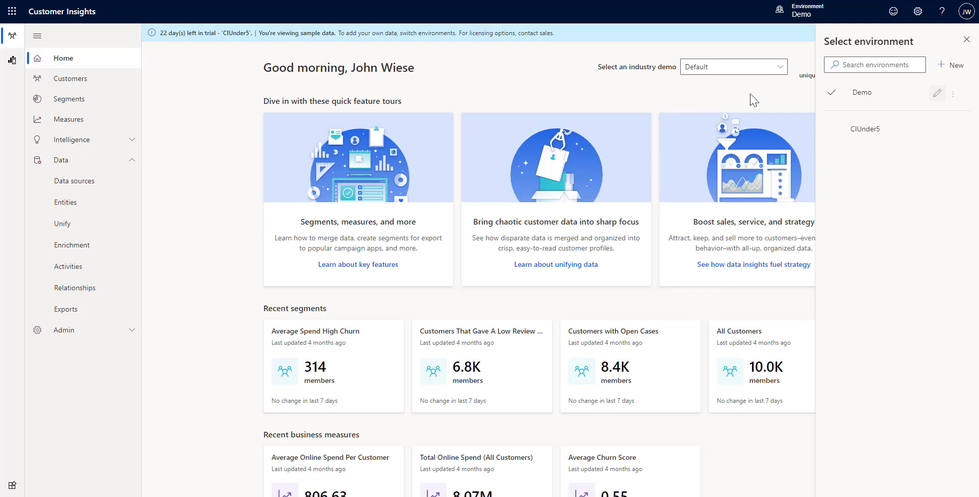
left_click(966, 39)
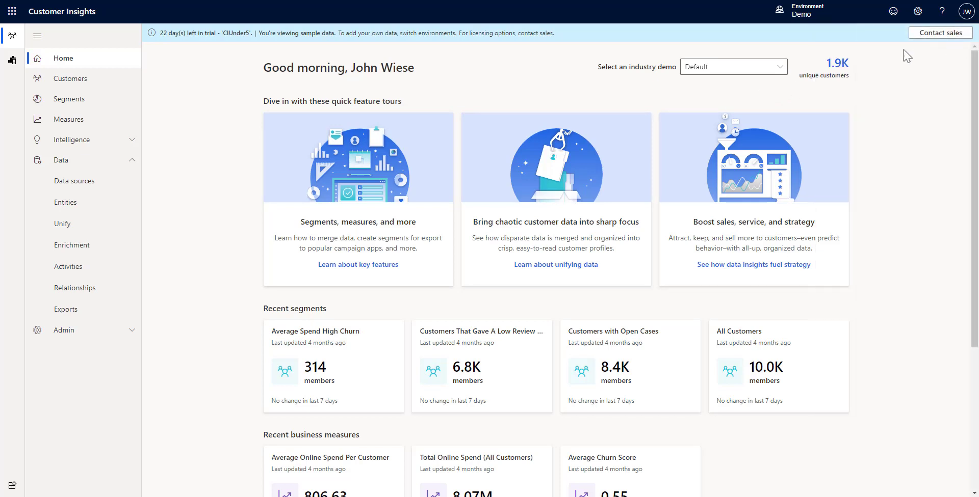
left_click(779, 67)
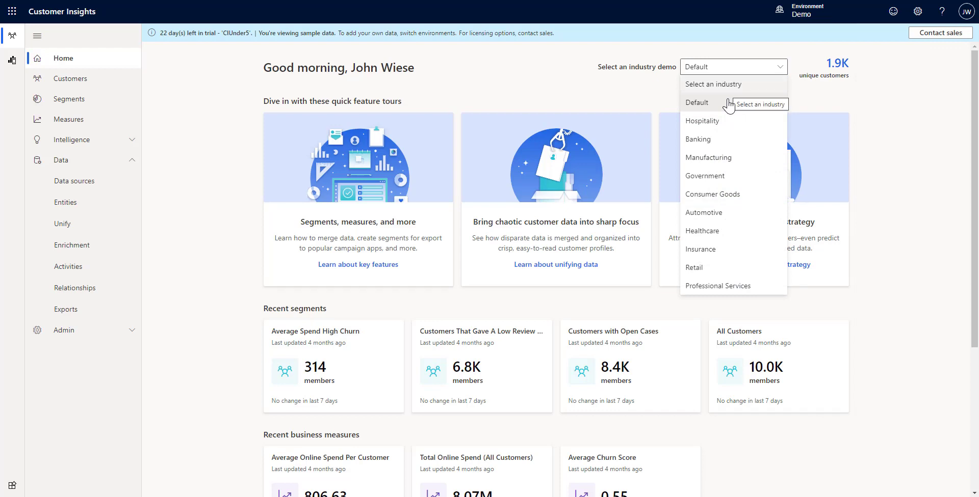
left_click(713, 199)
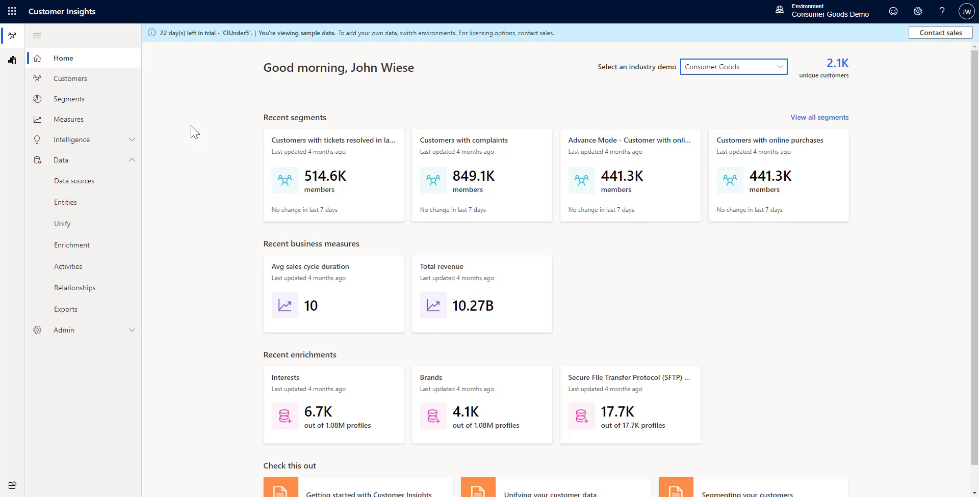
Step: Review the demo's data sources and measures, and examine how the Revenue per customer measure is calculated
left_click(102, 176)
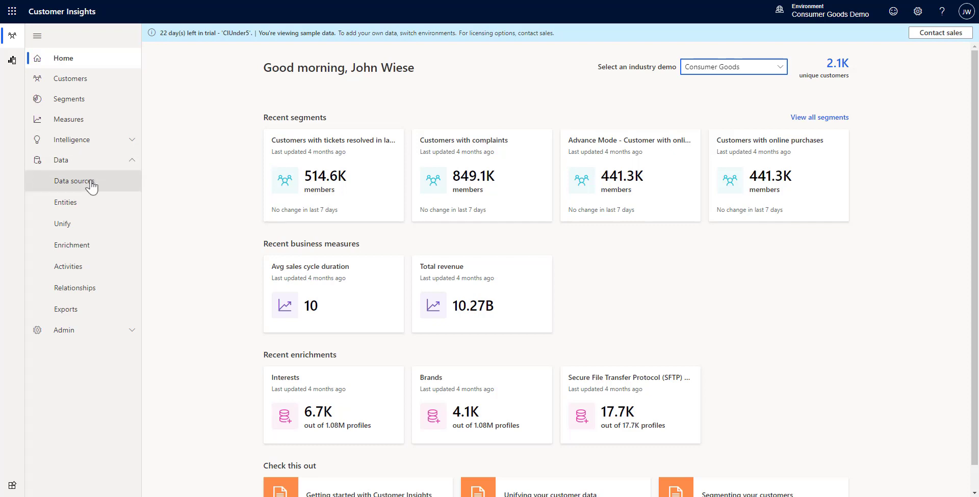
left_click(90, 188)
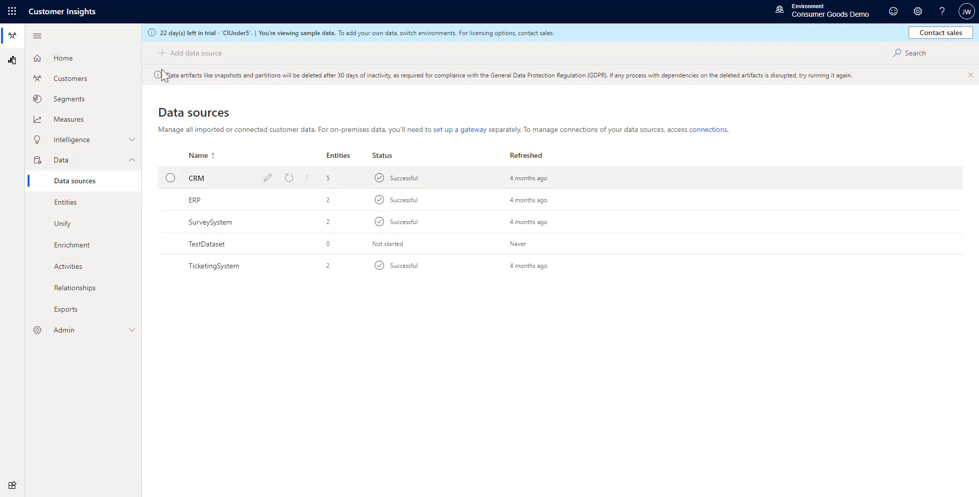
left_click(74, 123)
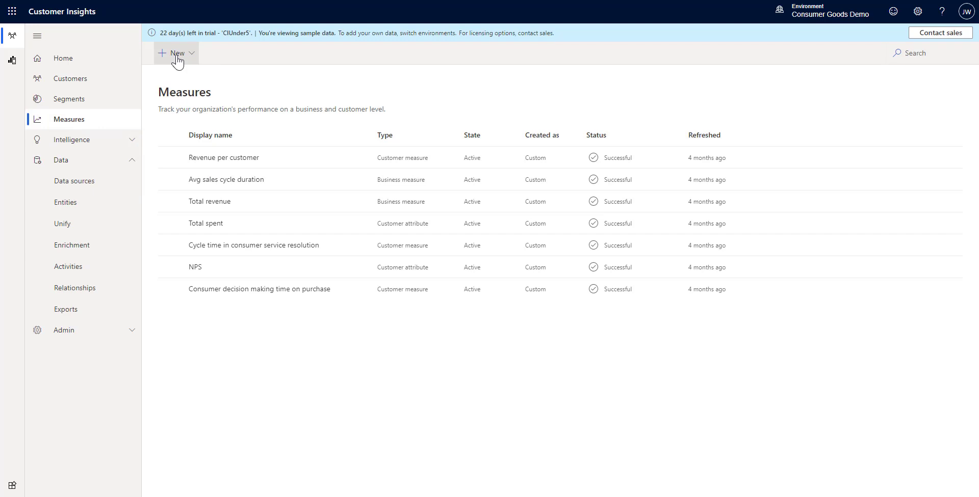
mouse_move(317, 164)
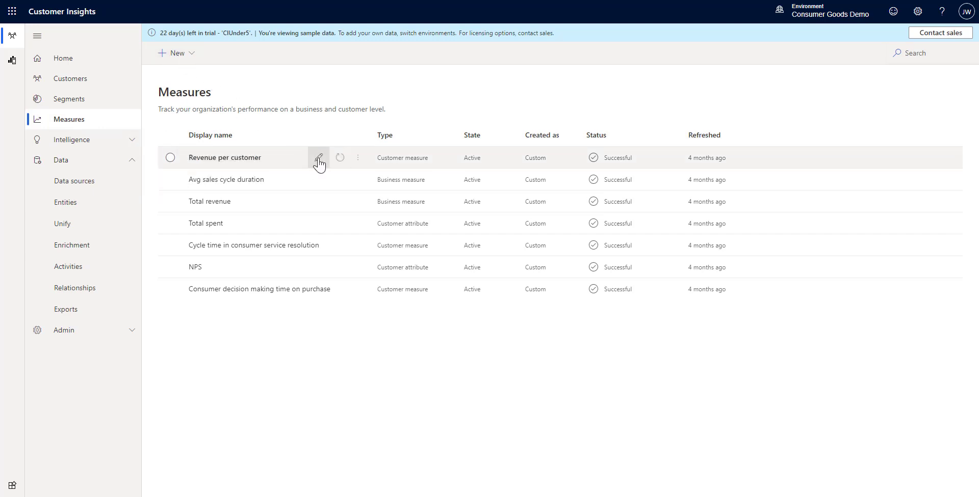
left_click(318, 159)
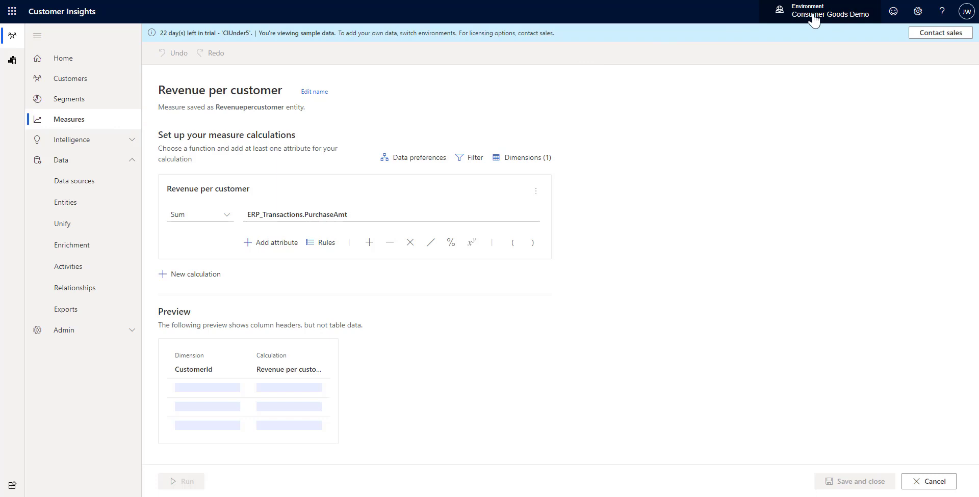
Step: Switch to the CIUnder5 environment and open its data sources
left_click(814, 20)
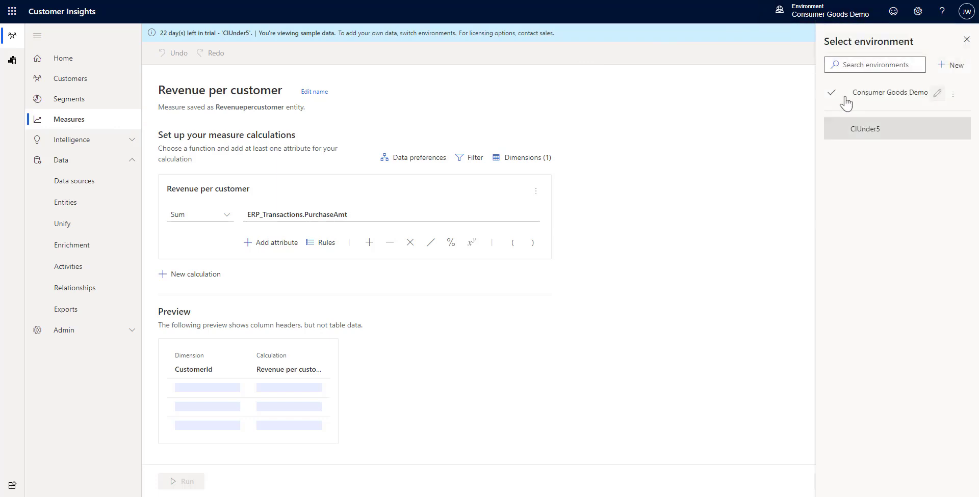
left_click(858, 135)
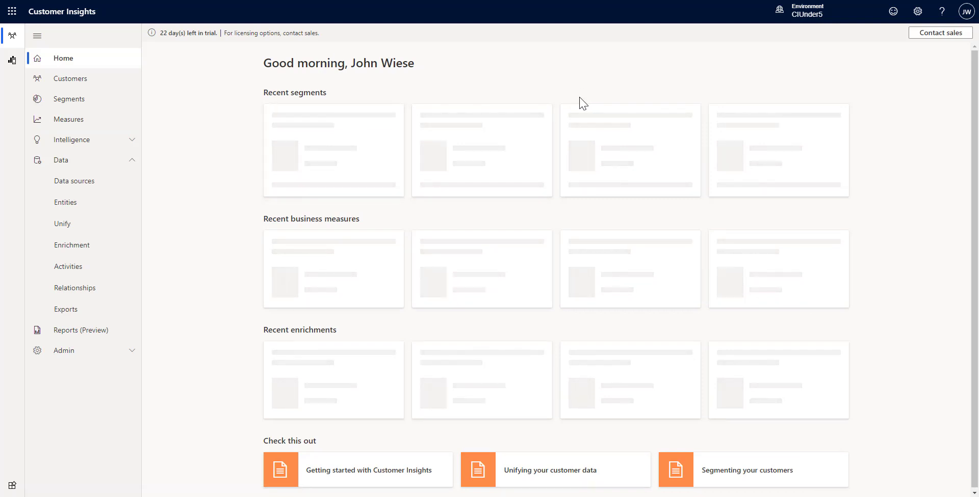
left_click(99, 185)
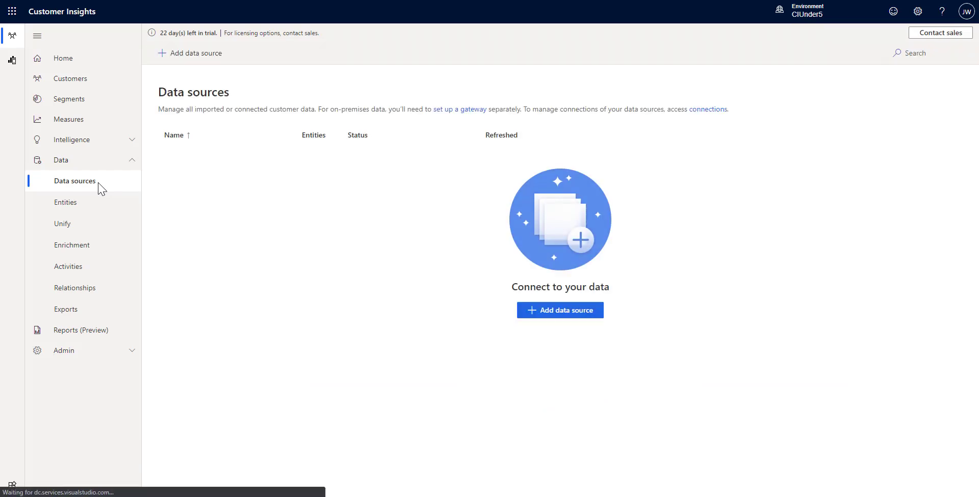
Step: Add a data source named RetailDemoData by importing the Retail Demo Data set from Datahub
left_click(191, 56)
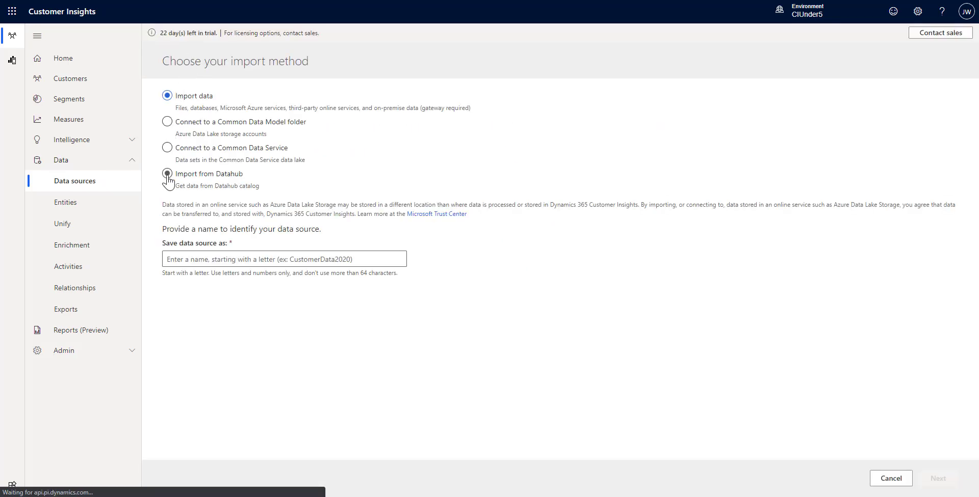
left_click(167, 174)
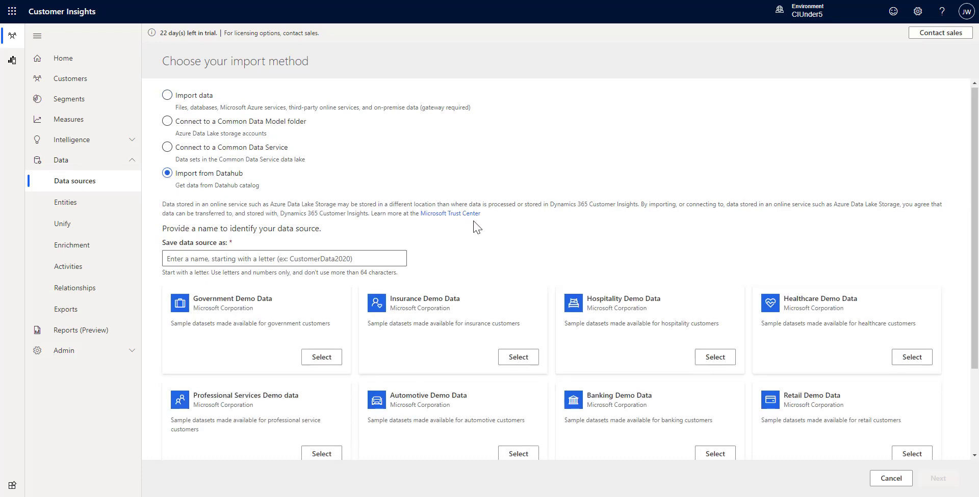
scroll(474, 226, "down", 2)
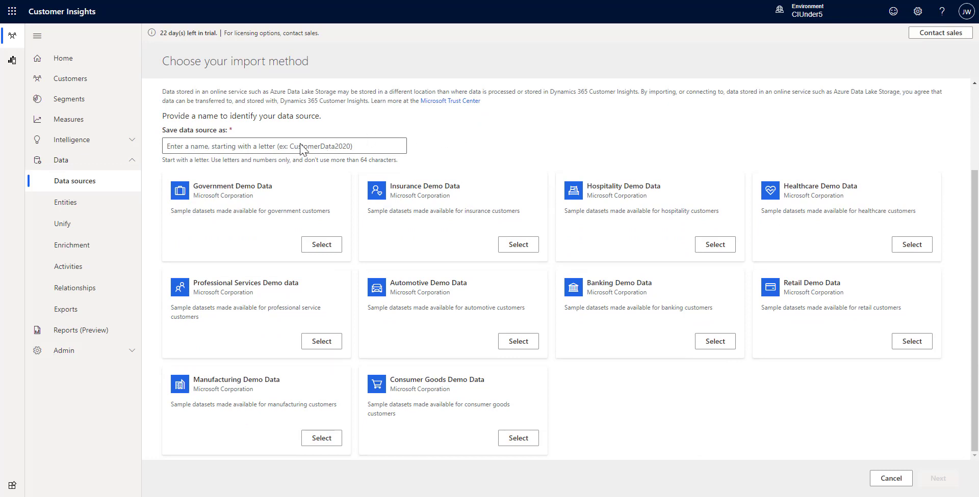
left_click(267, 146)
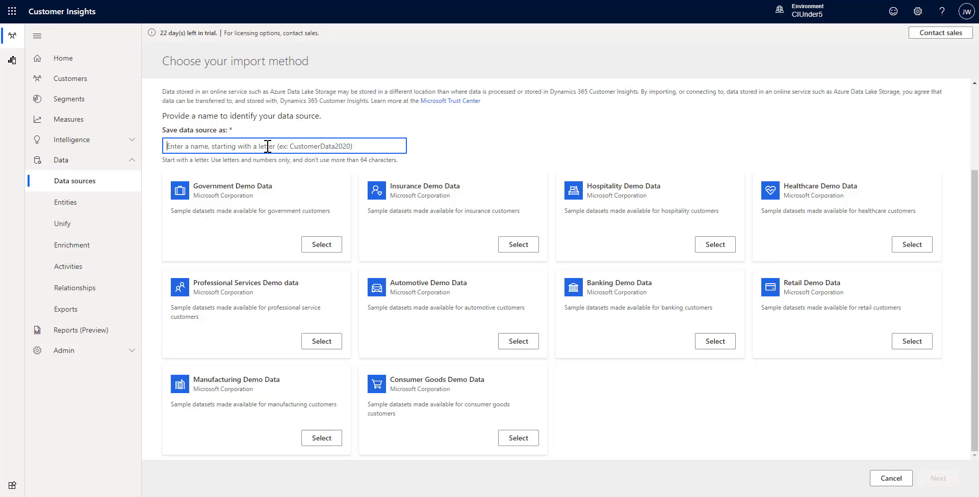
type("Retai")
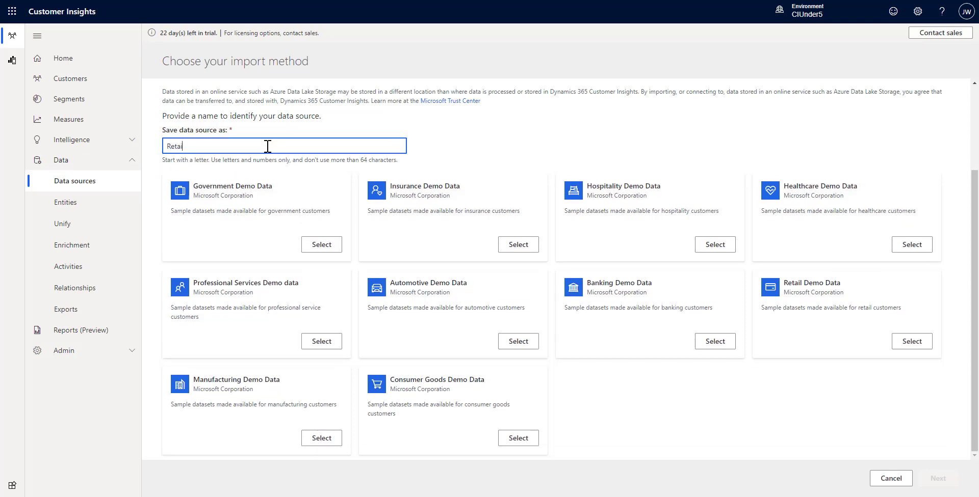
type("lData")
left_click(912, 342)
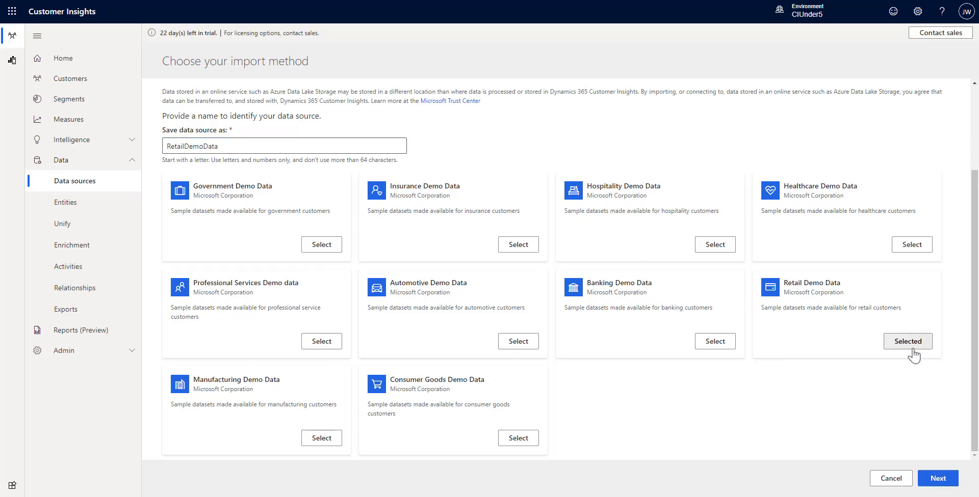
left_click(938, 479)
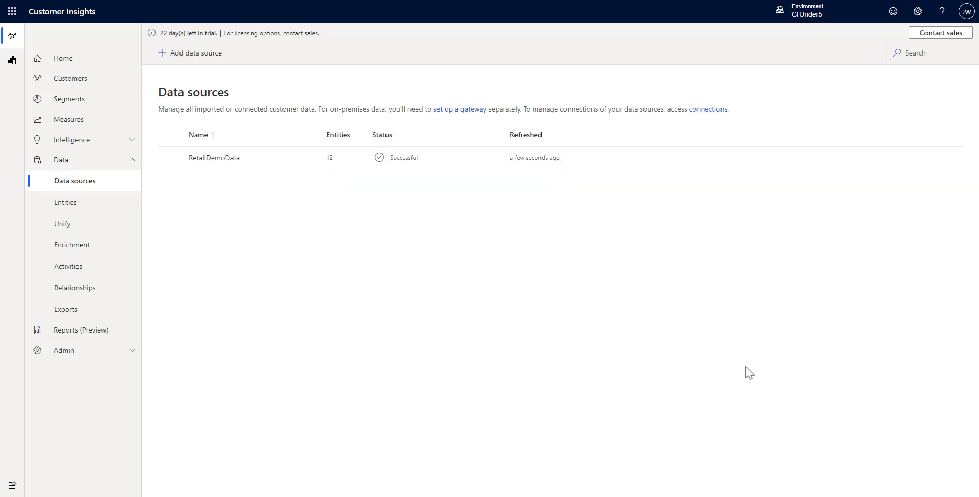
left_click(305, 160)
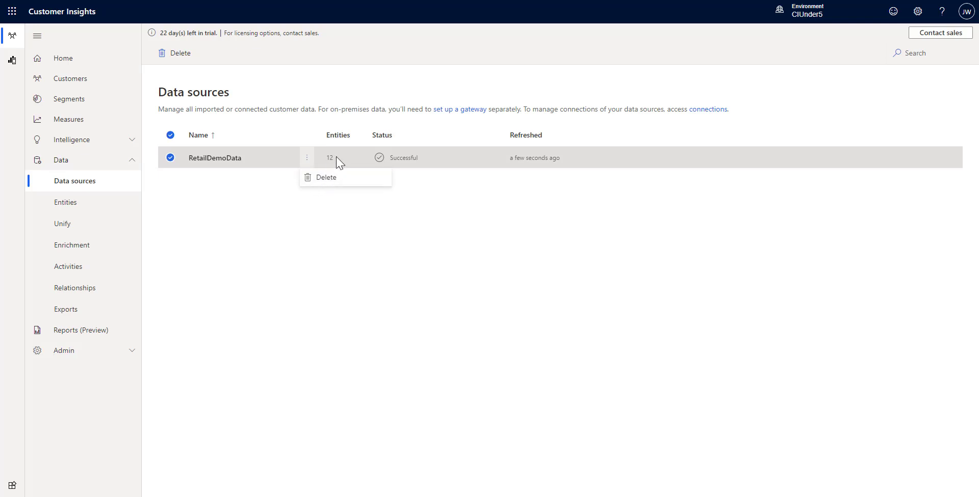
left_click(240, 201)
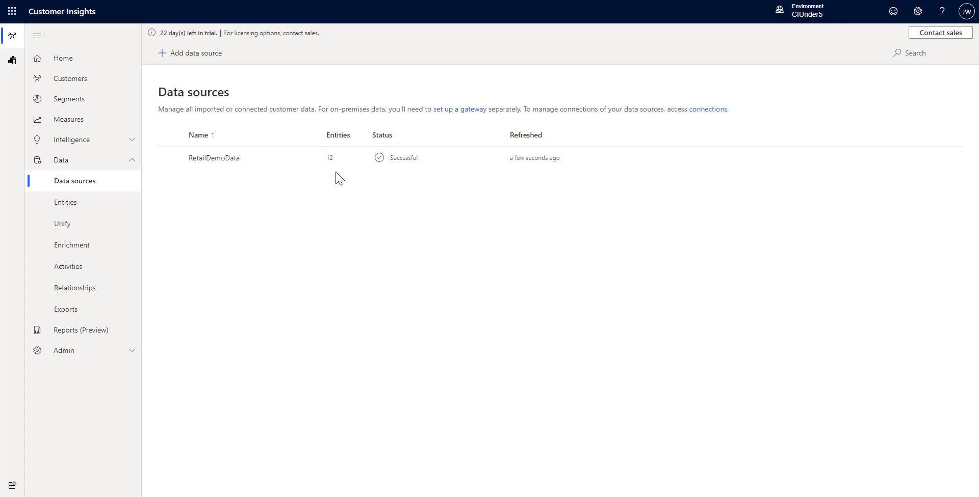
Step: Start selecting entities for data unification and examine the fields of RetailSystem_Products and RetailSystem_ProductsInventory
left_click(78, 230)
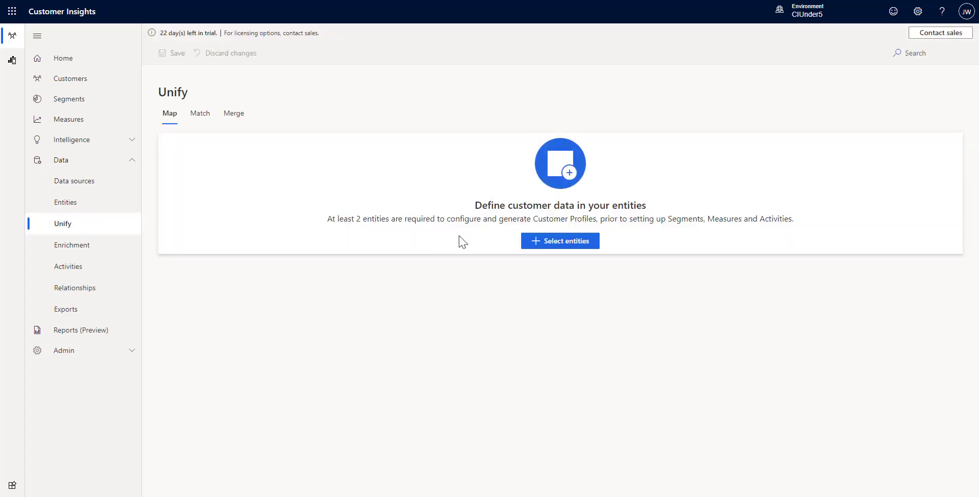
left_click(544, 243)
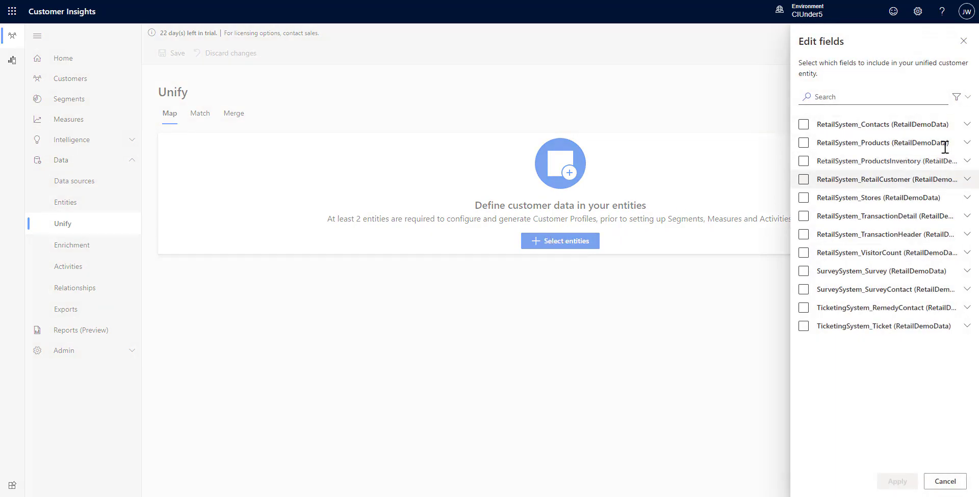
left_click(967, 144)
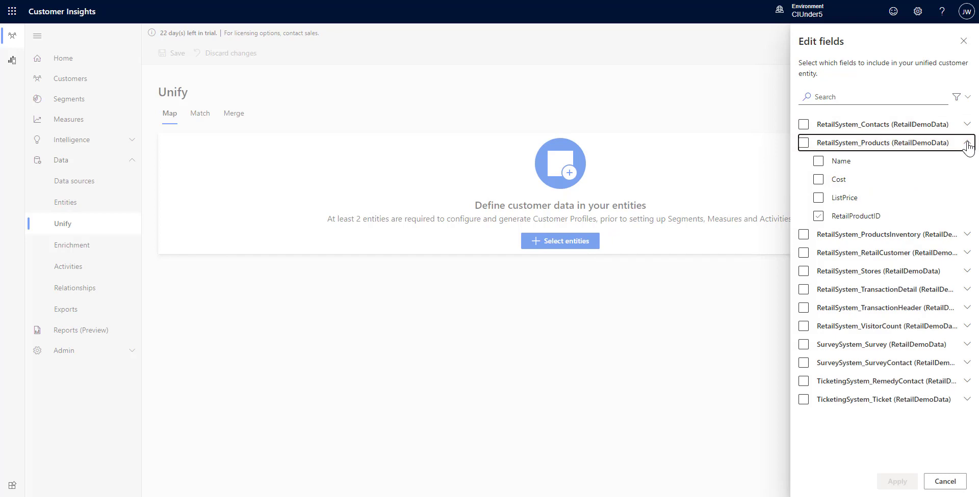
left_click(967, 235)
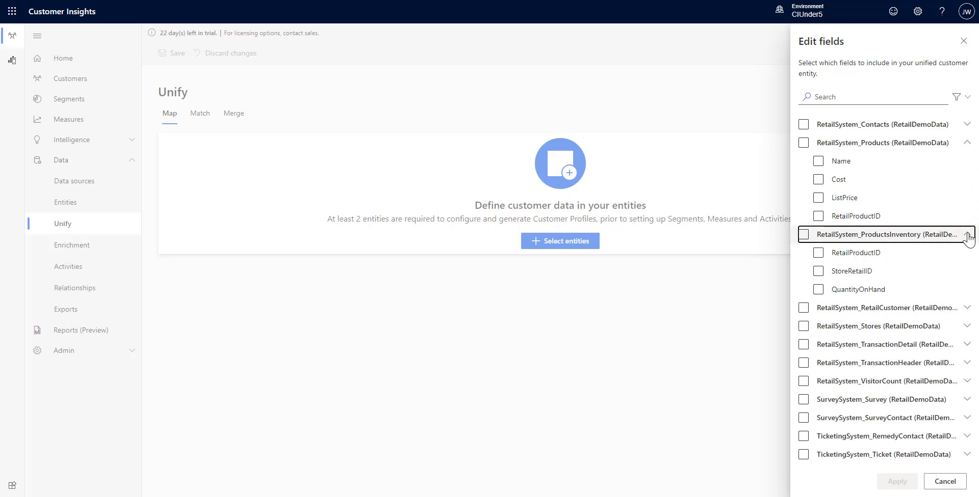
left_click(967, 236)
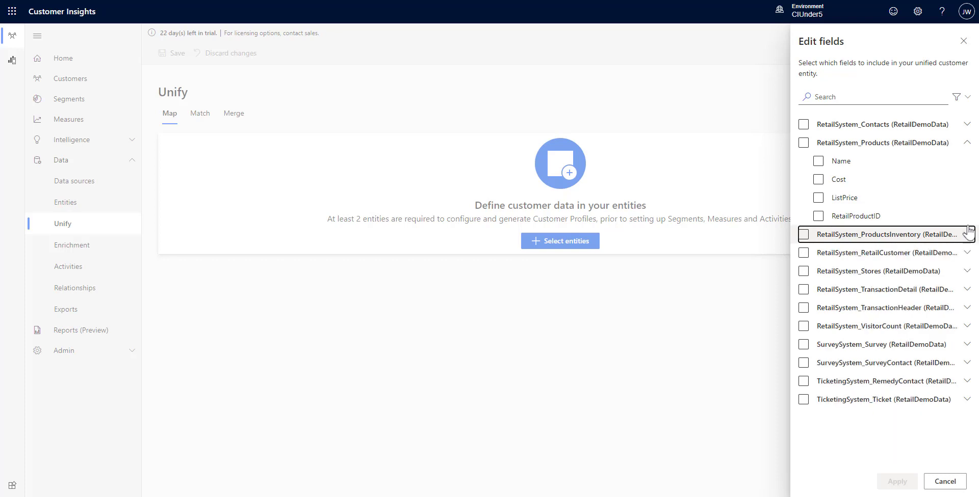
left_click(966, 143)
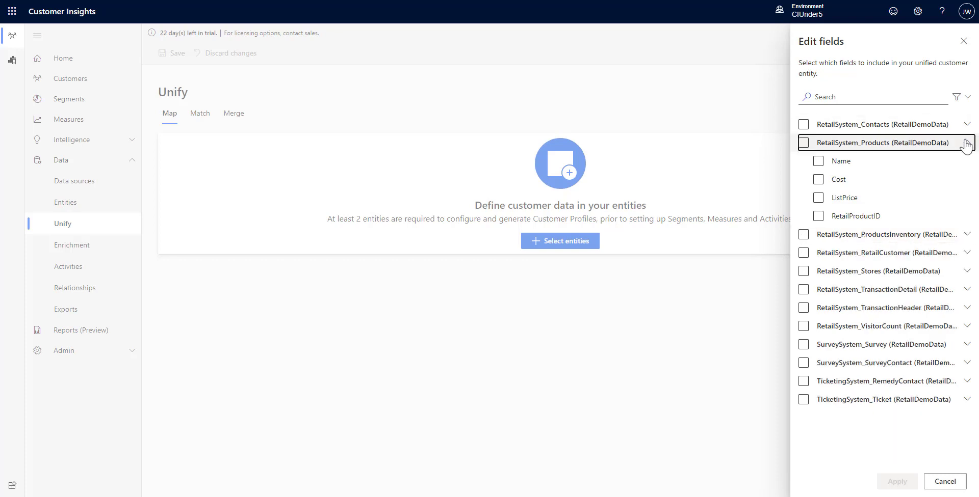
Step: Include all fields of RetailSystem_Contacts, SurveySystem_SurveyContact and TicketingSystem_RemedyContact in the unified customer entity and apply the selection
left_click(803, 126)
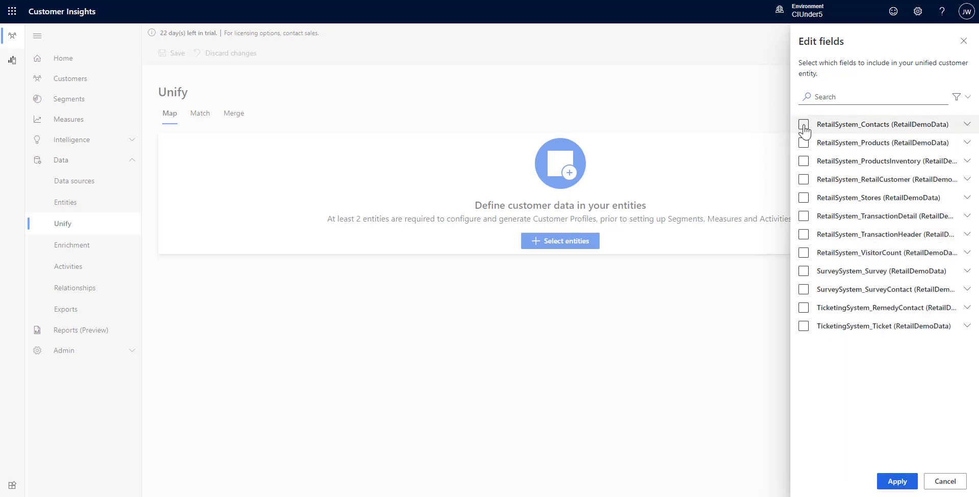
left_click(935, 129)
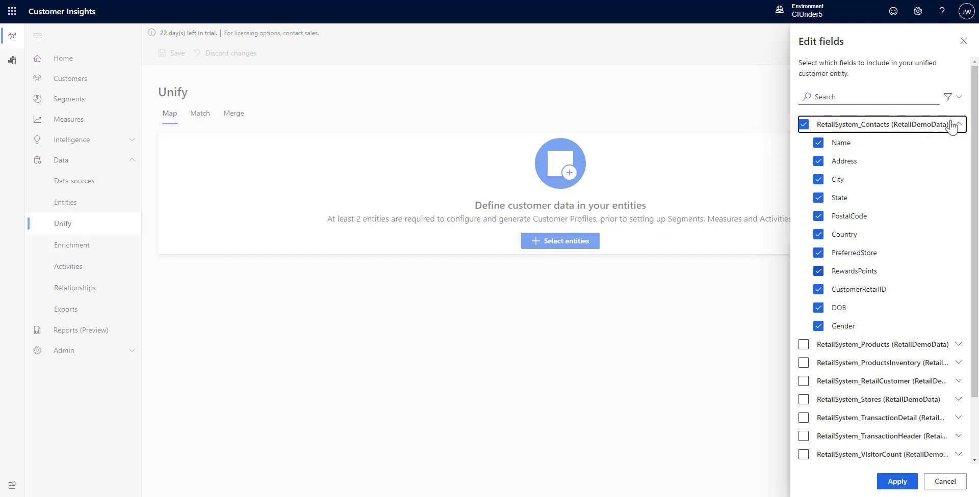
left_click(954, 125)
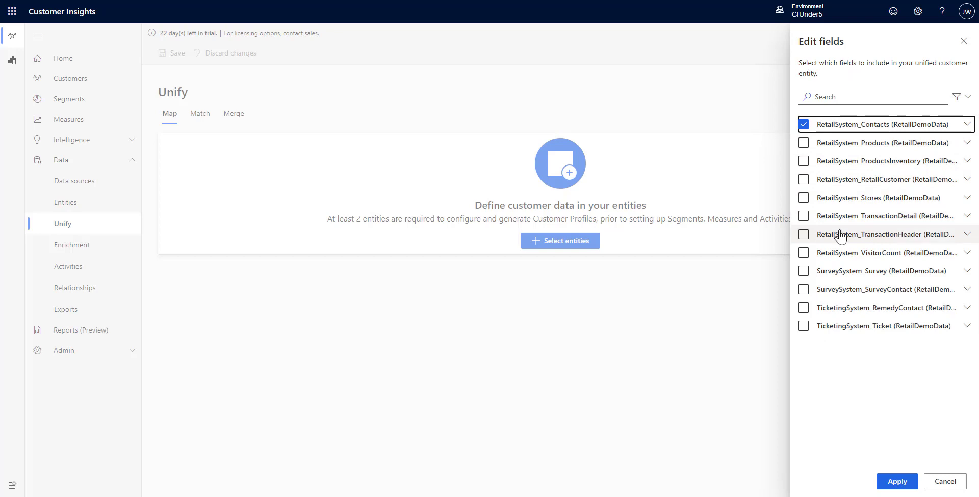
left_click(826, 289)
left_click(803, 289)
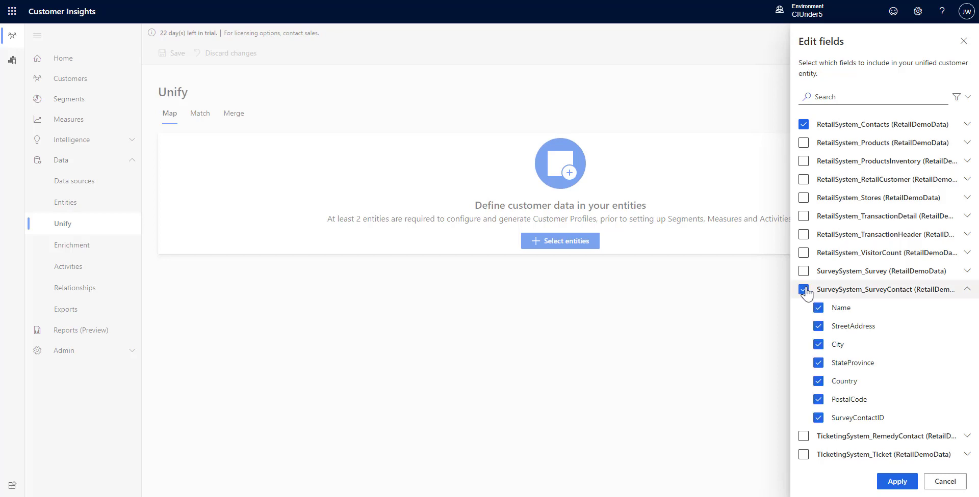
left_click(932, 289)
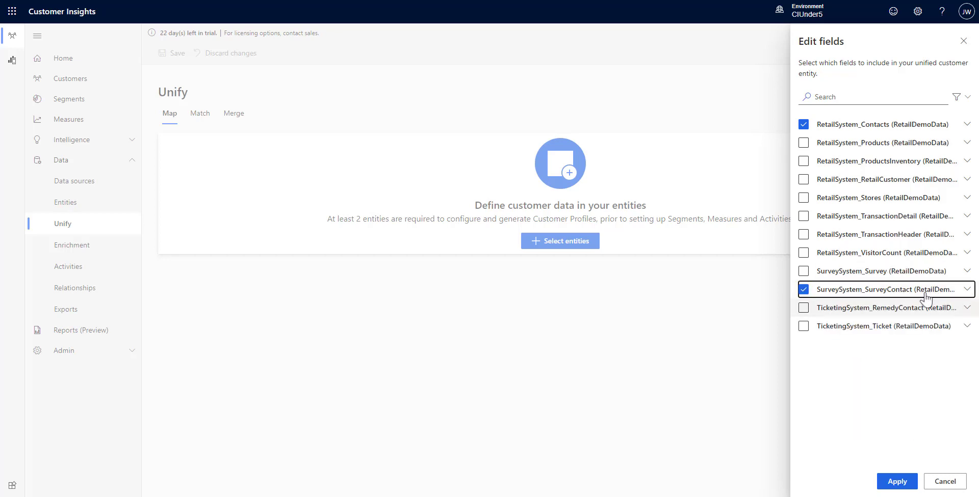
left_click(899, 309)
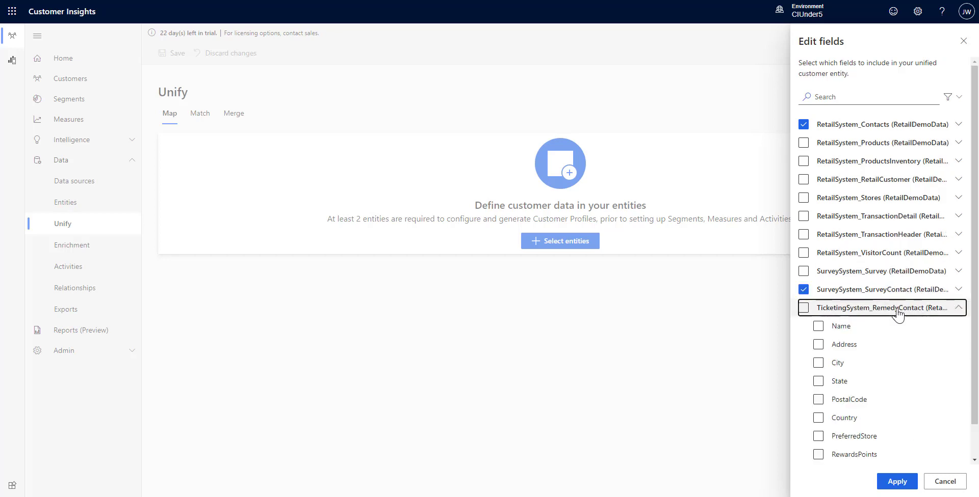
left_click(803, 308)
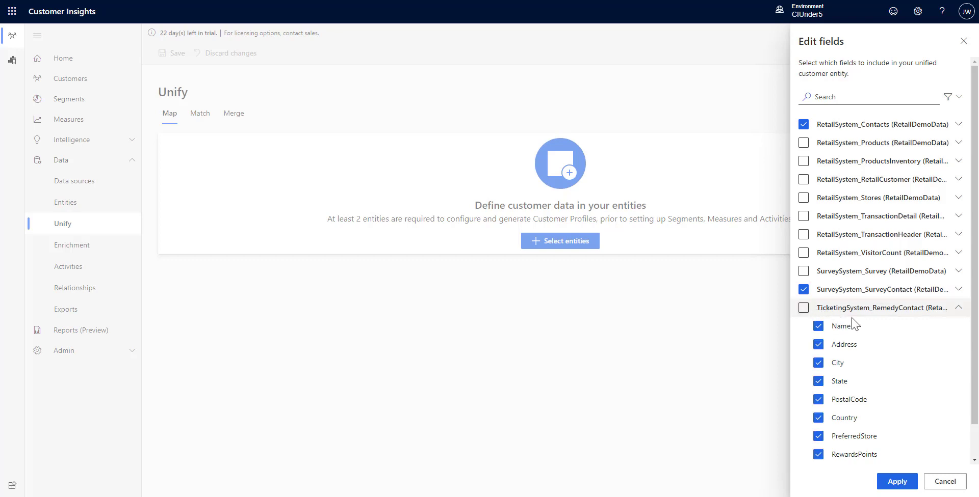
left_click(894, 482)
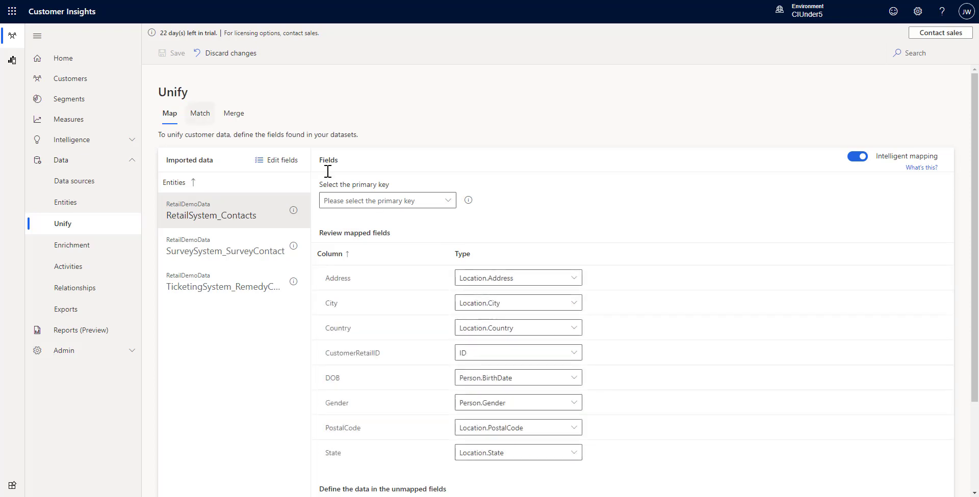